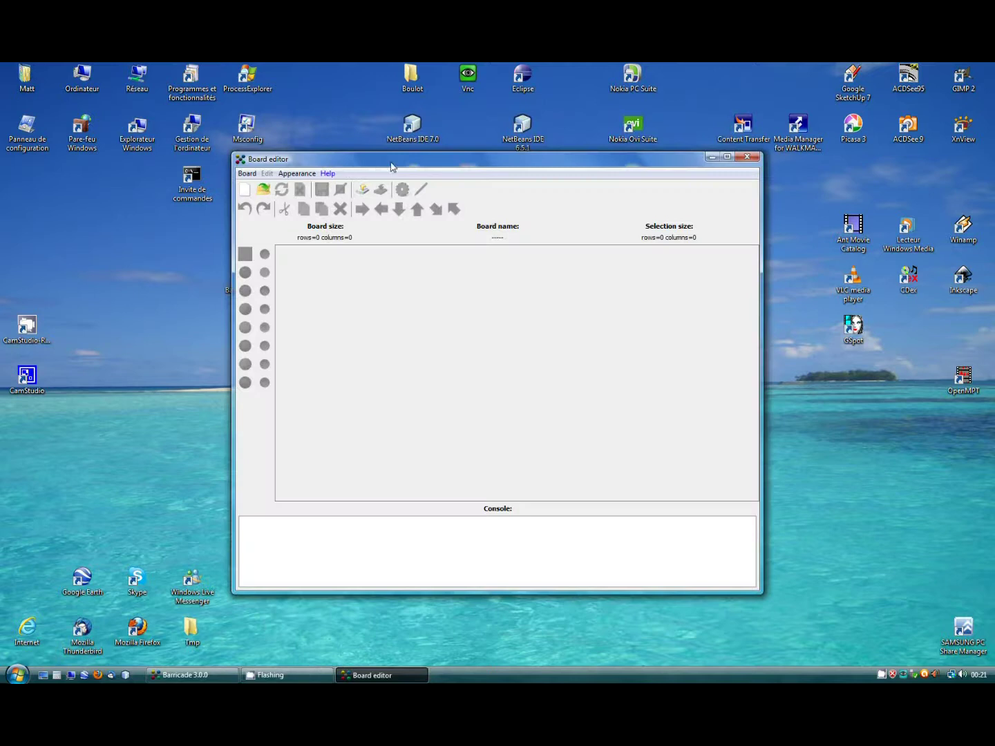
Maximize the board editor and fetch the installed Official board as a new board project
left_click(728, 158)
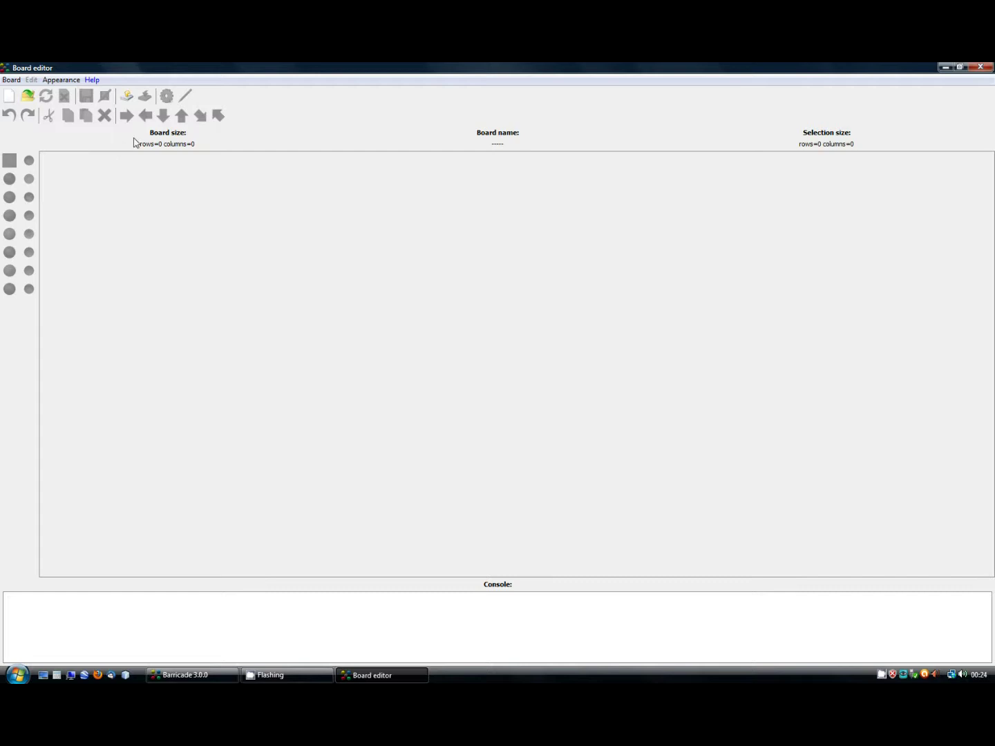
left_click(128, 98)
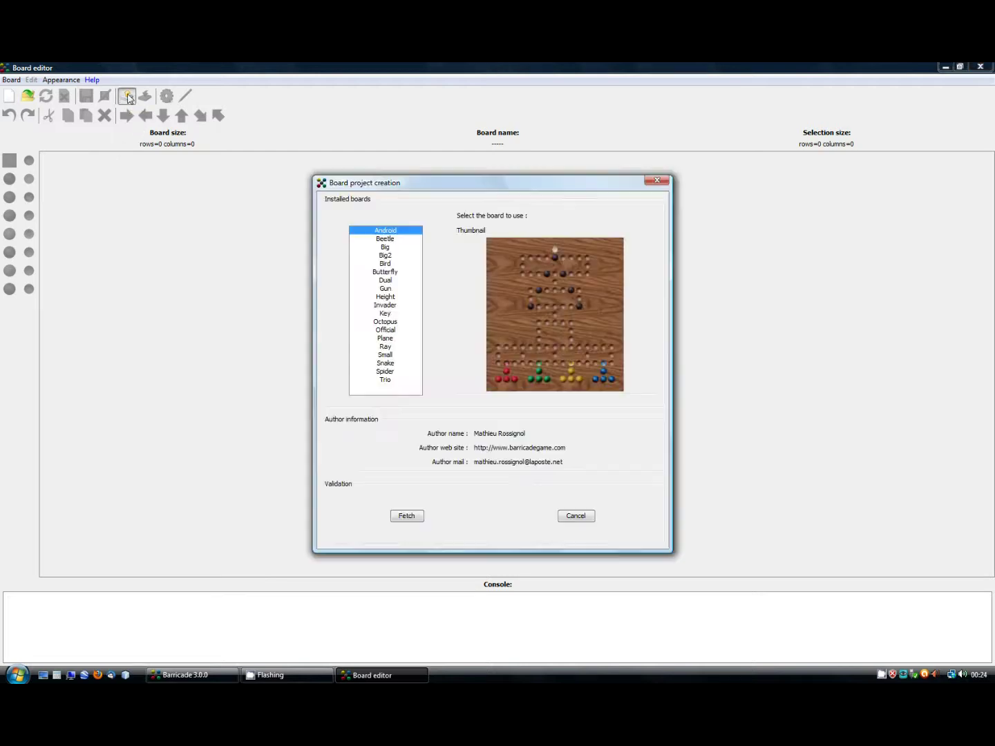
left_click(389, 331)
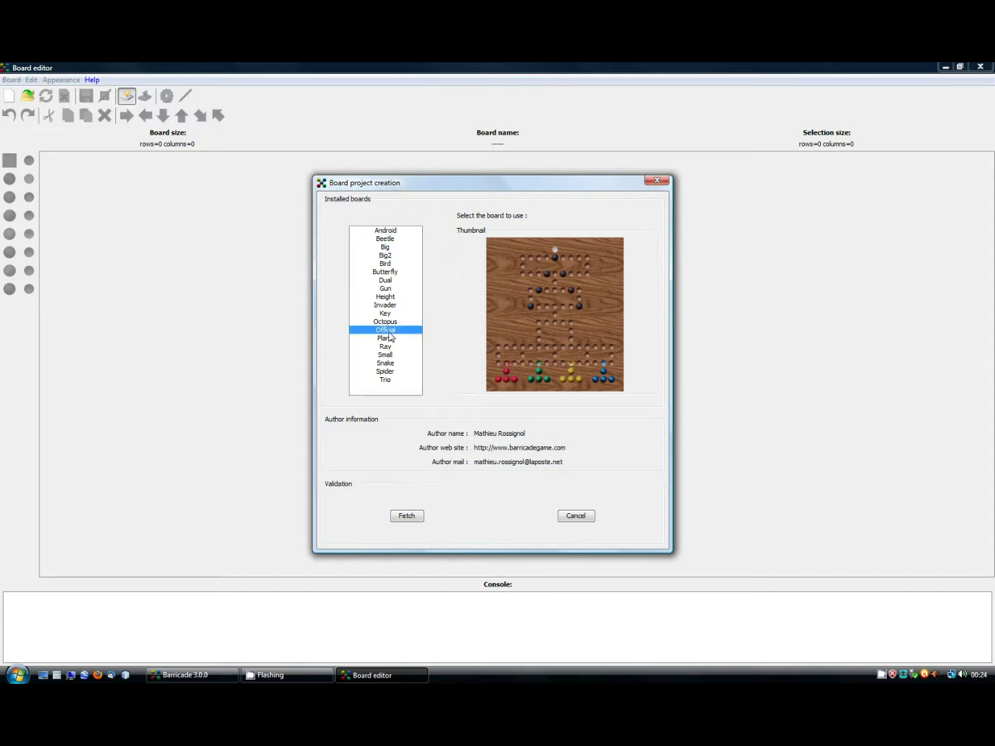
left_click(407, 518)
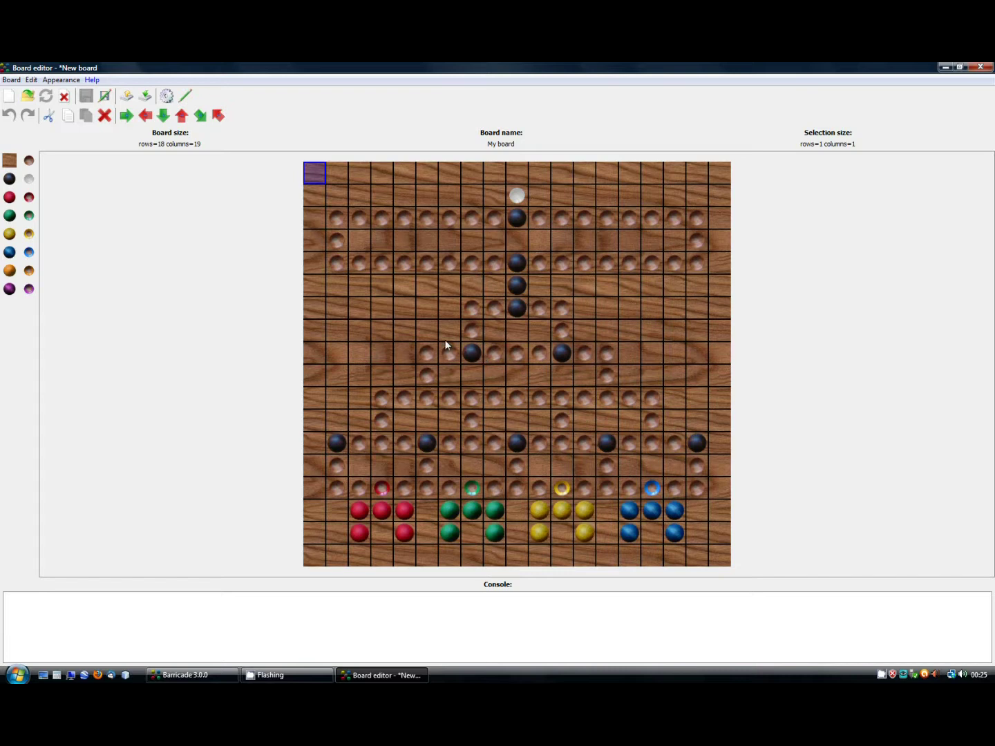
Create a new empty board with 10 rows and 10 columns, discarding the unsaved project
left_click(9, 101)
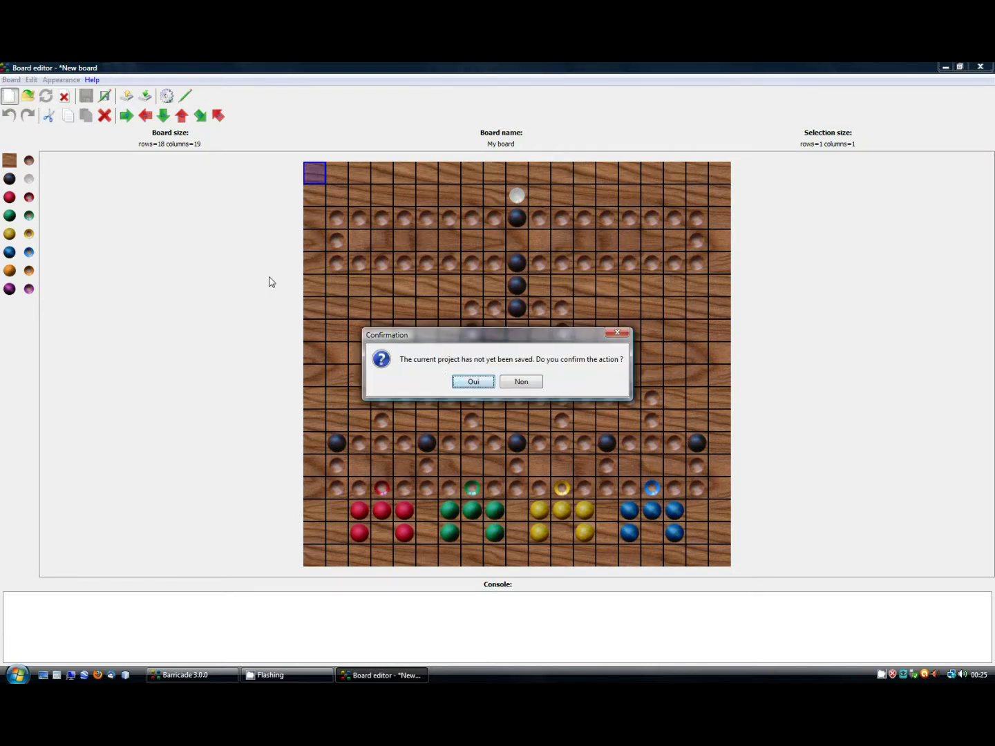
left_click(470, 383)
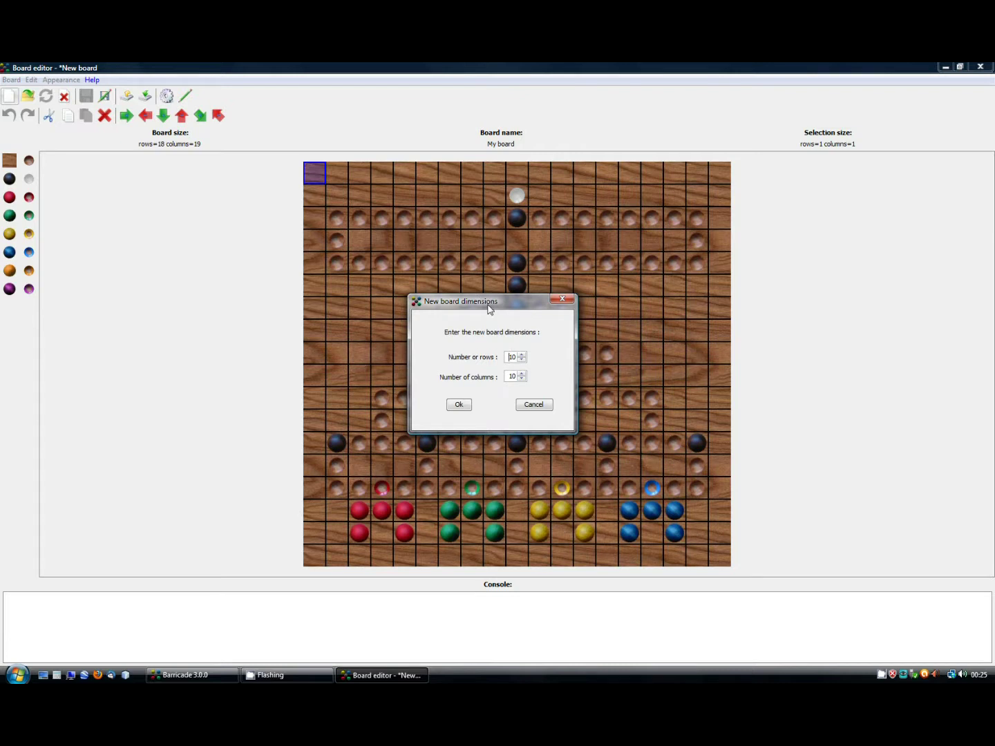
left_click(460, 405)
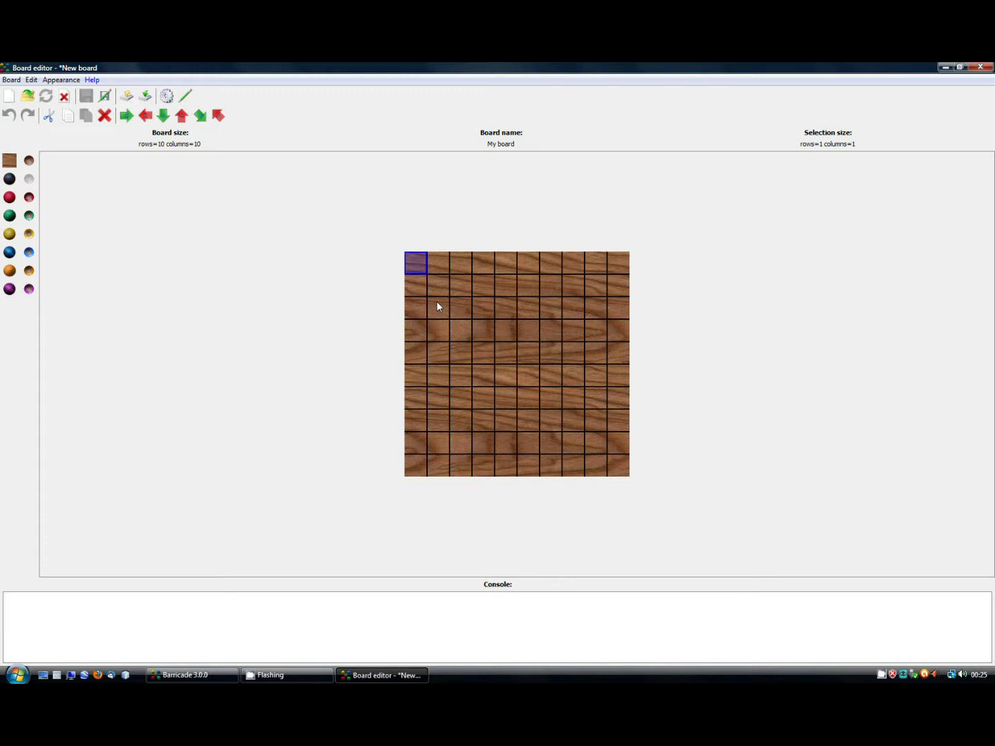
left_click(11, 164)
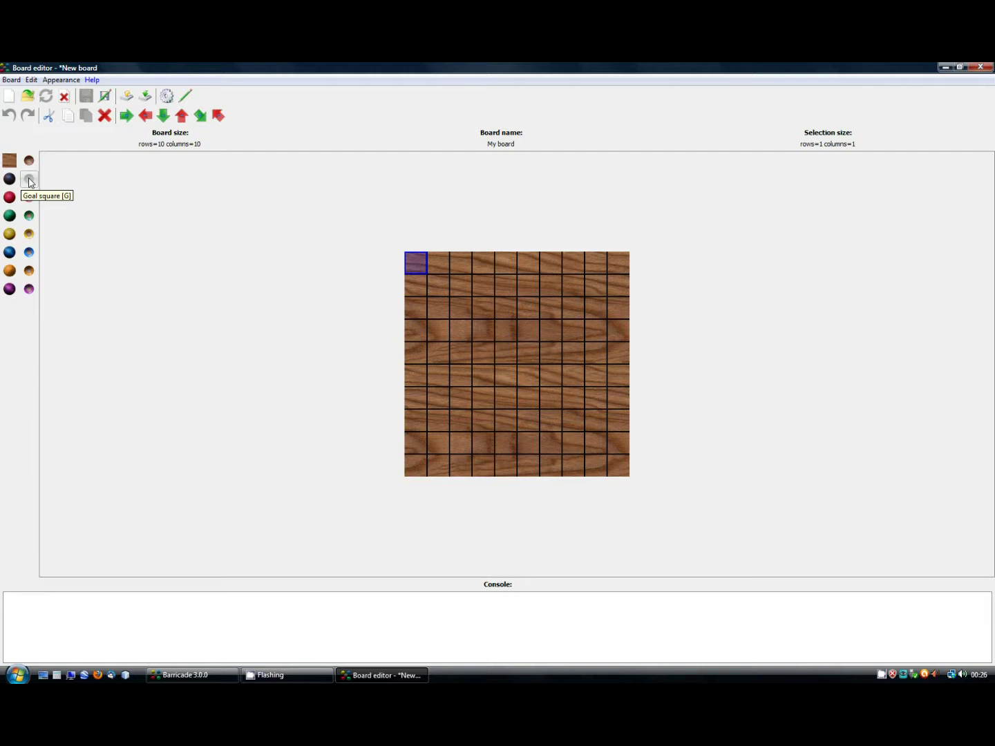
left_click(10, 199)
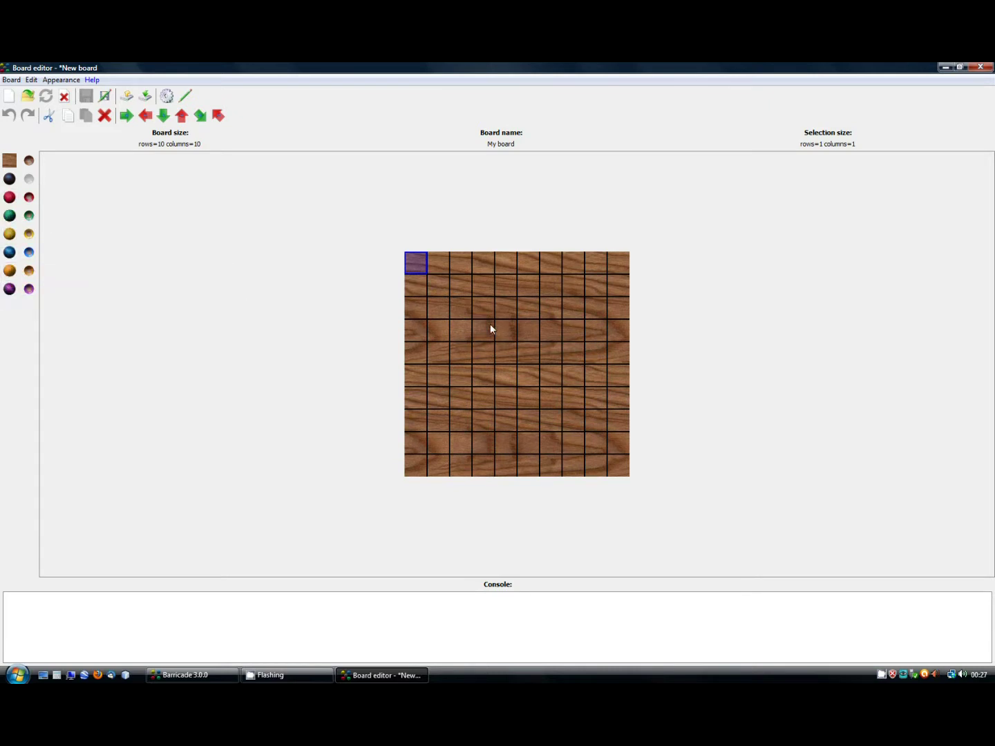
Place two red balls in row 3 and two green balls in row 8, both in columns 2 and 3
left_click(440, 308)
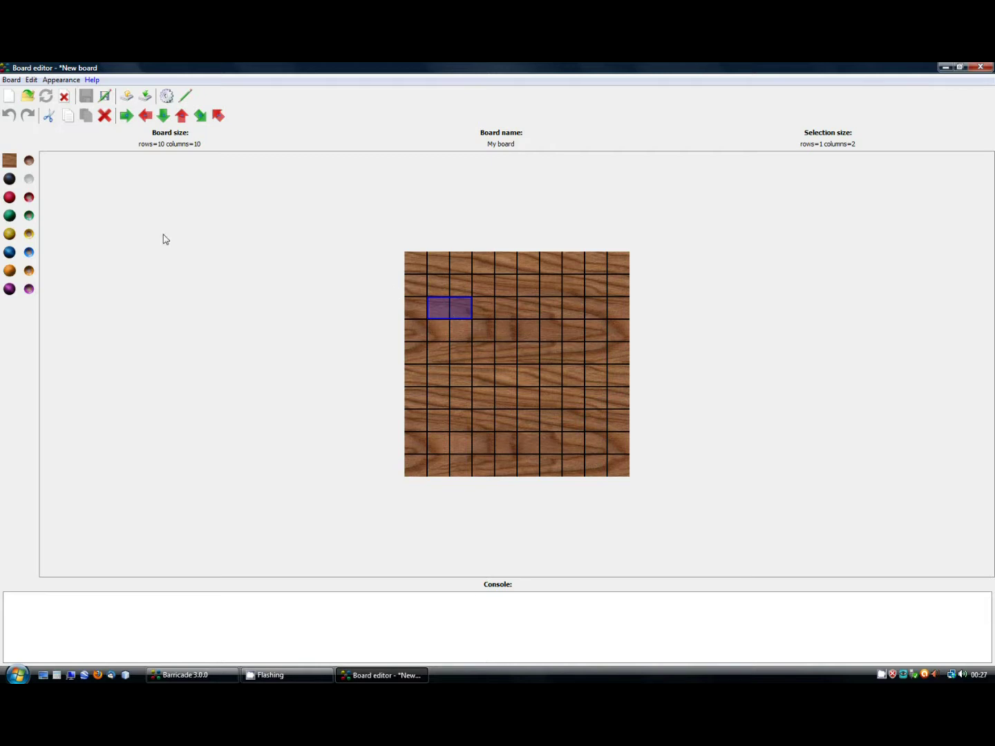
left_click(9, 199)
left_click_drag(439, 421, 464, 425)
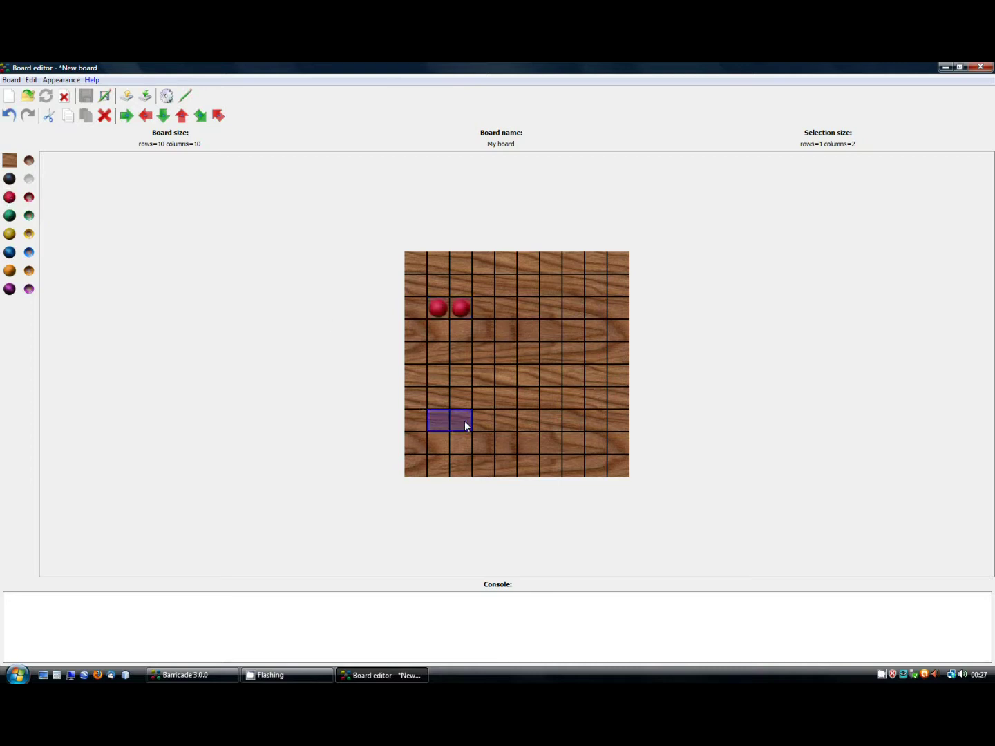
left_click(15, 217)
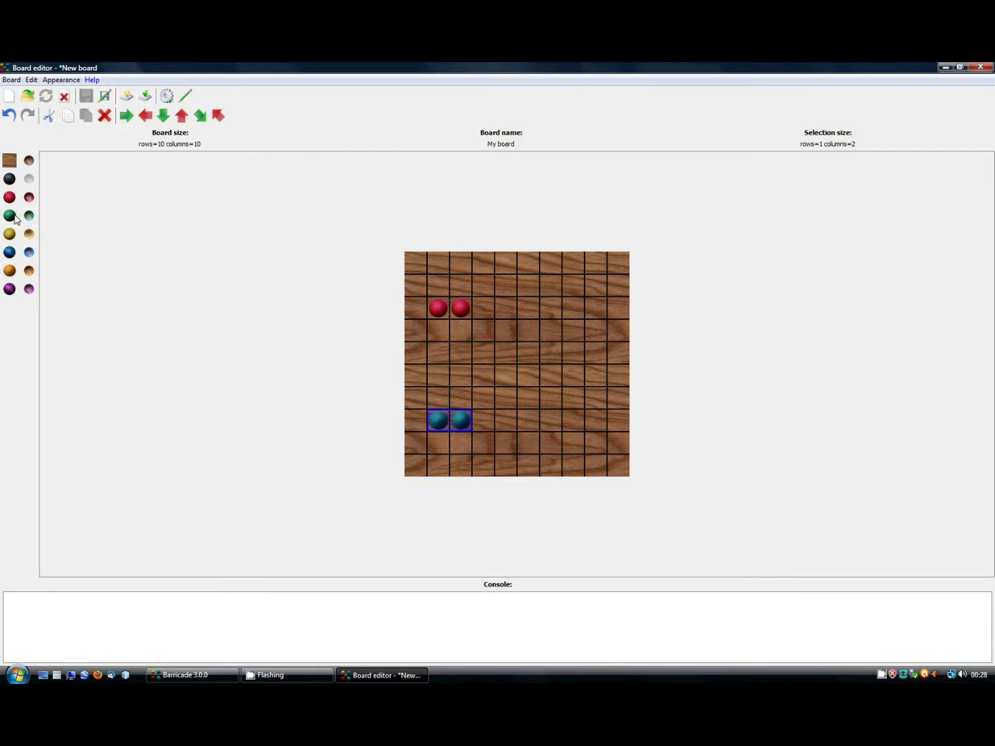
Place a red-rimmed start hole in row 3 and a green-rimmed one in row 8, both in column 4
left_click(482, 309)
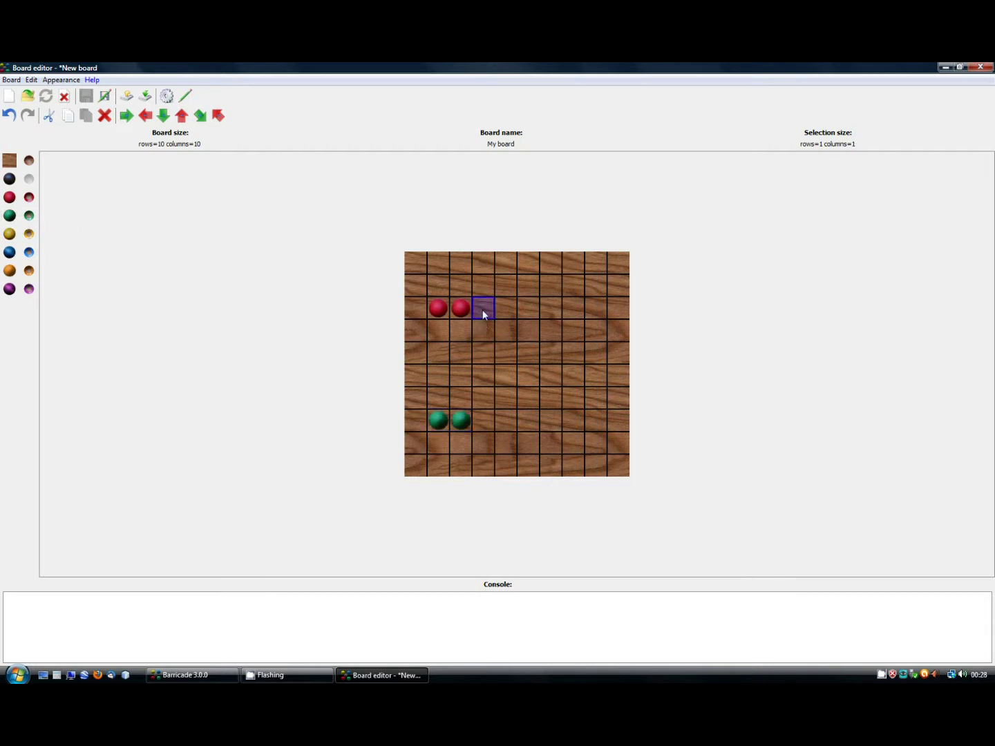
left_click(29, 197)
left_click(482, 420)
left_click(29, 215)
Add plain path holes in column 4 from row 4 to 7 and in row 5 from column 5 to 8
left_click_drag(487, 331, 486, 388)
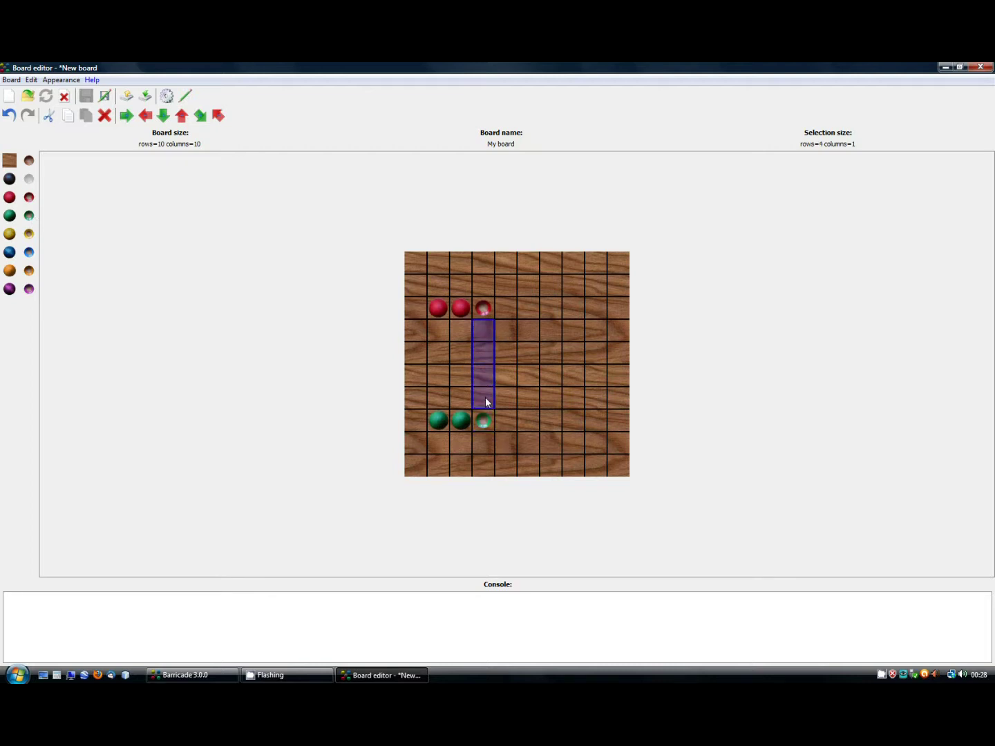
left_click(30, 161)
left_click(499, 359)
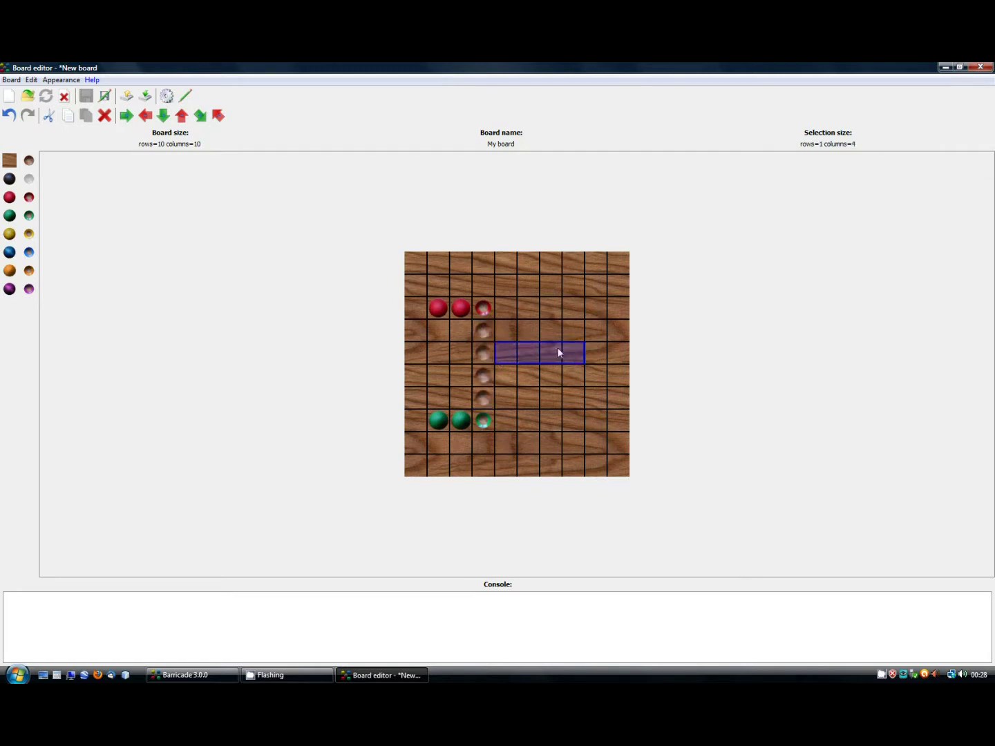
left_click(29, 161)
Place the goal square in row 5, column 9, and black barricade balls in columns 5 and 7 of that row
left_click(601, 355)
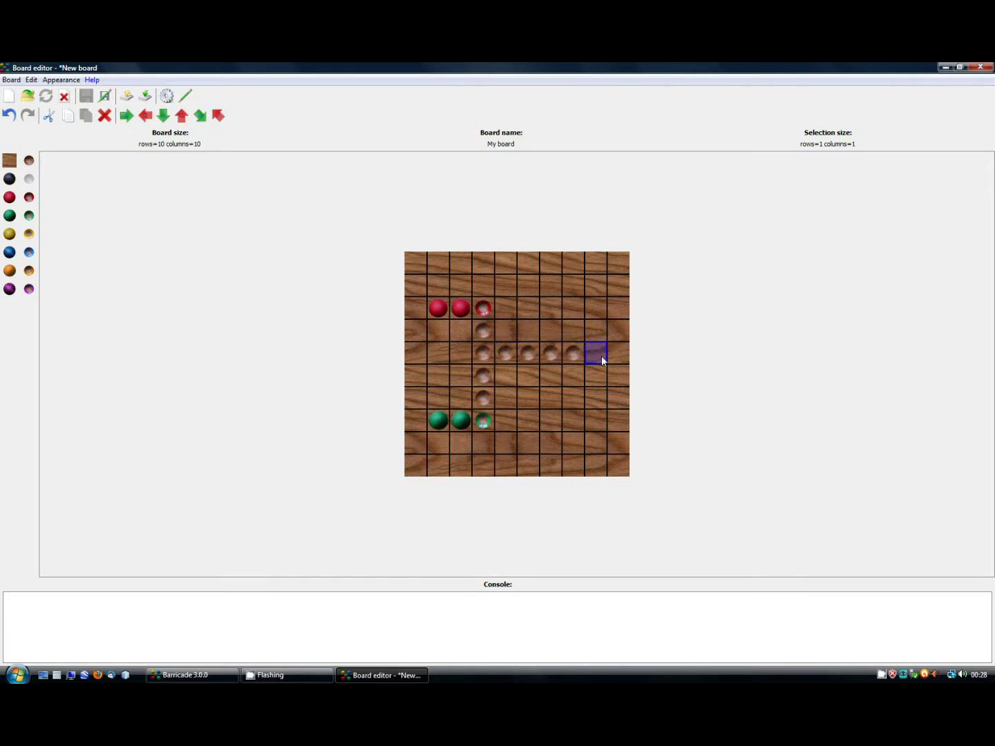
left_click(29, 179)
left_click(514, 356)
left_click(9, 179)
left_click(550, 357)
left_click(10, 178)
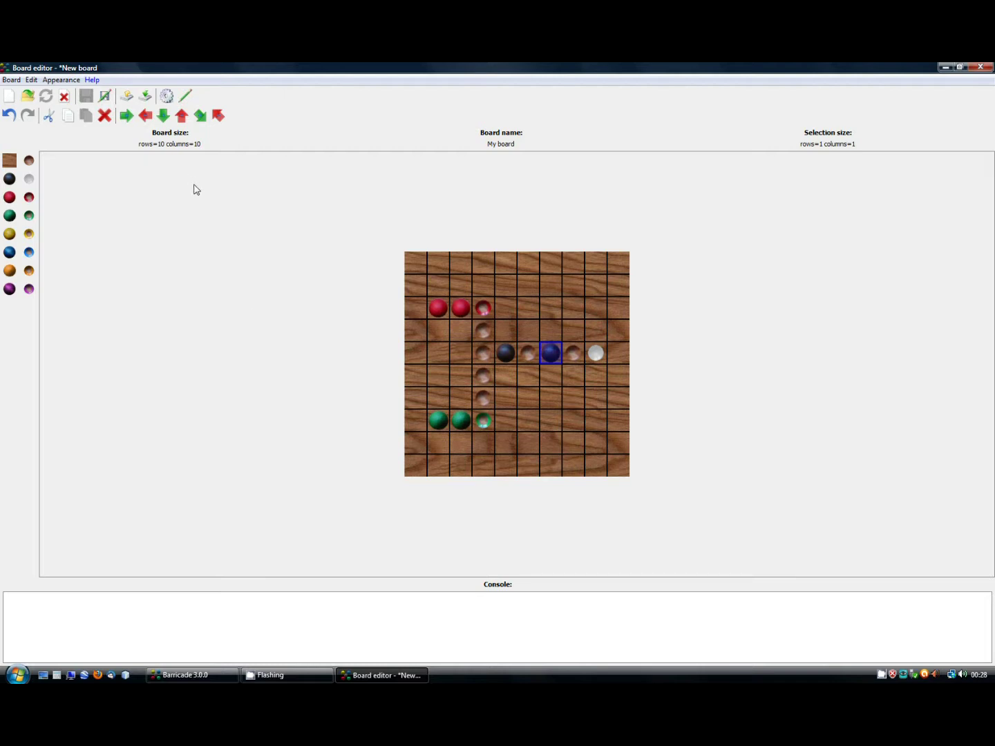
Validate the board against the game rules and check the console report
left_click(165, 96)
left_click_drag(9, 606, 141, 615)
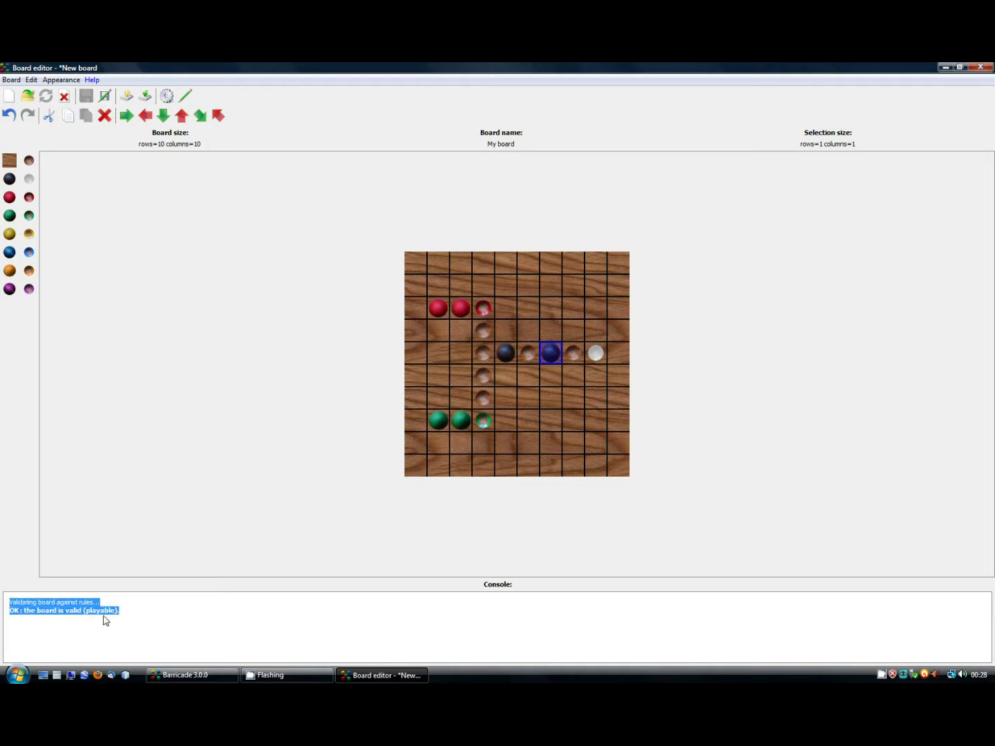
left_click(43, 613)
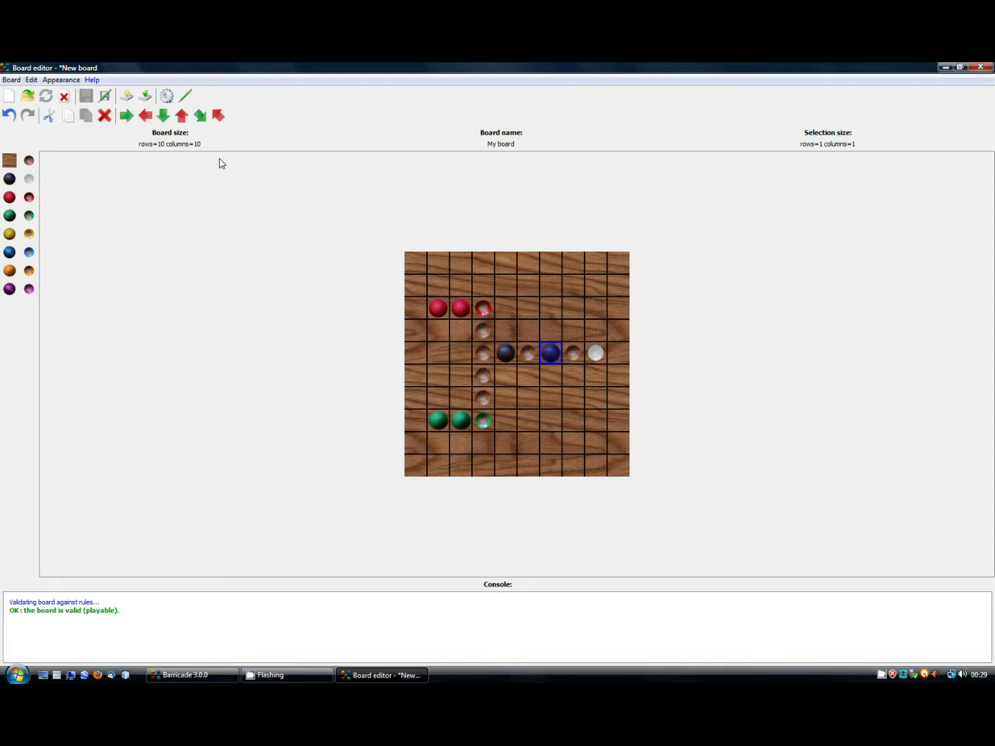
Name the board Test, leaving the internationalized names and author information empty
left_click(185, 96)
left_click_drag(522, 290, 480, 293)
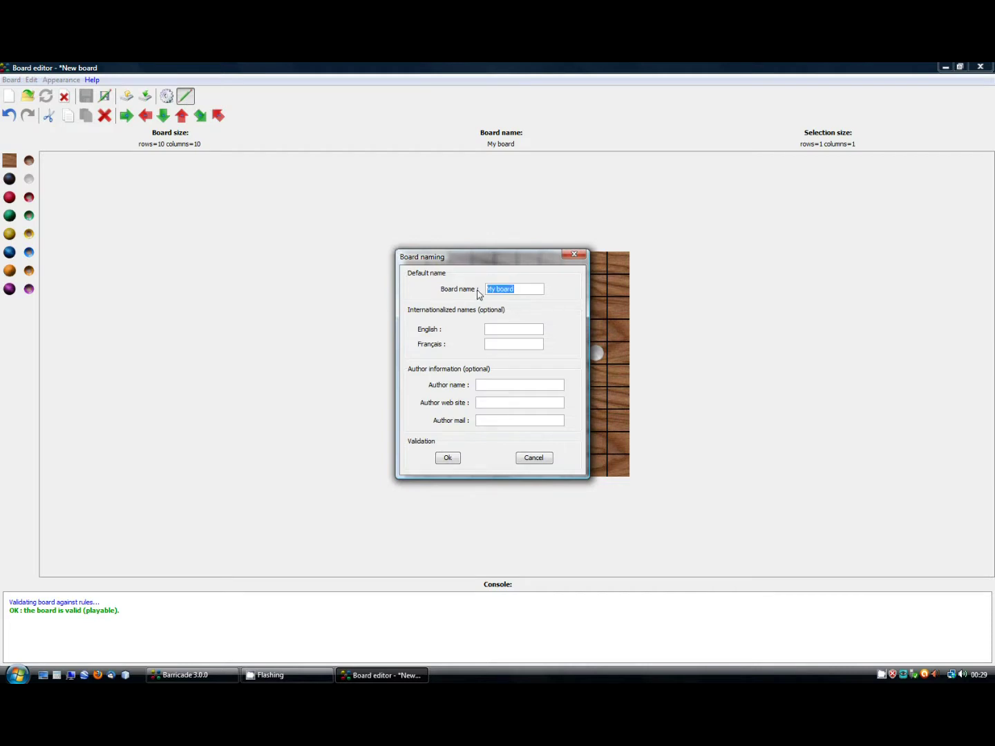
type("Test")
left_click(493, 386)
left_click(448, 458)
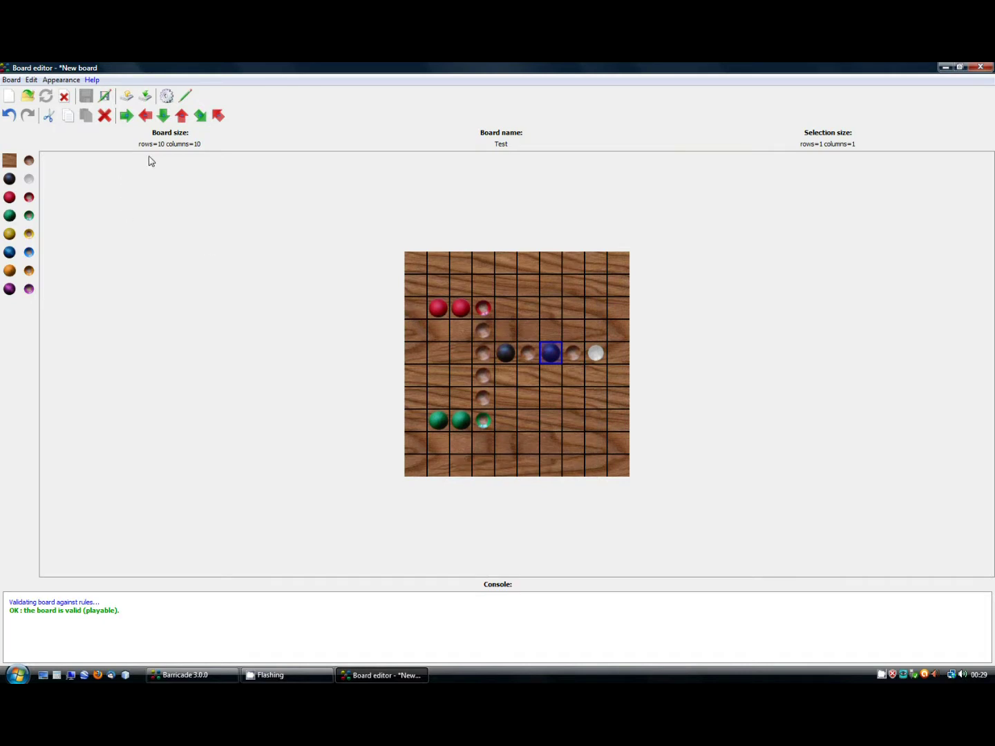
Save the board project in the Documents folder as MyBoardProject.bbp
left_click(105, 97)
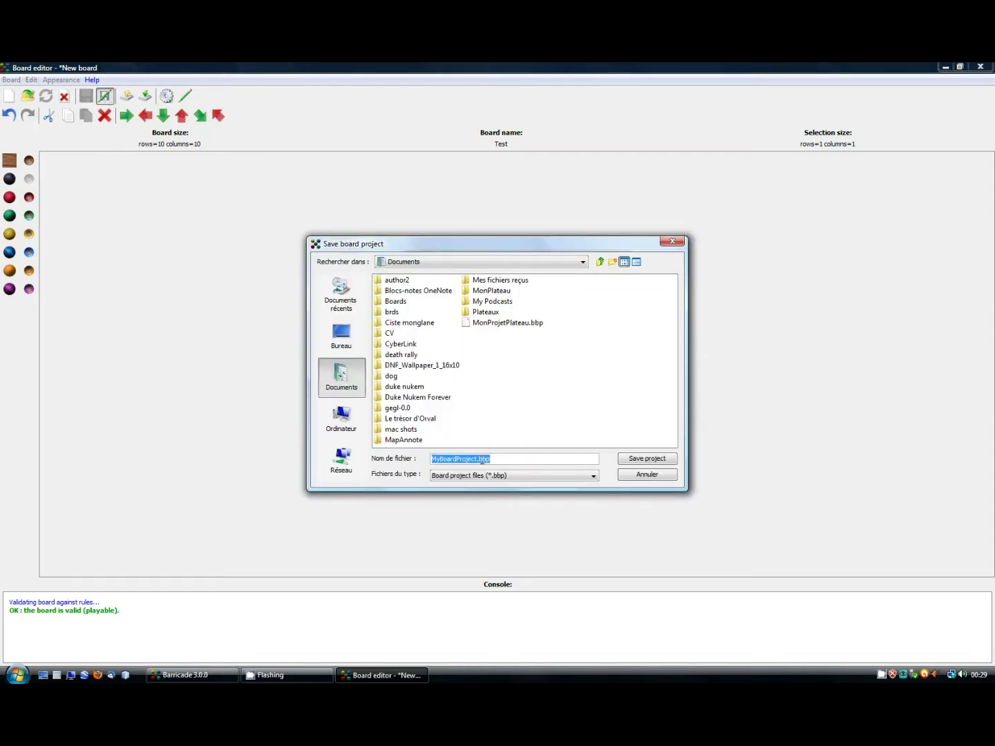
left_click(477, 460)
double_click(495, 458)
left_click(637, 459)
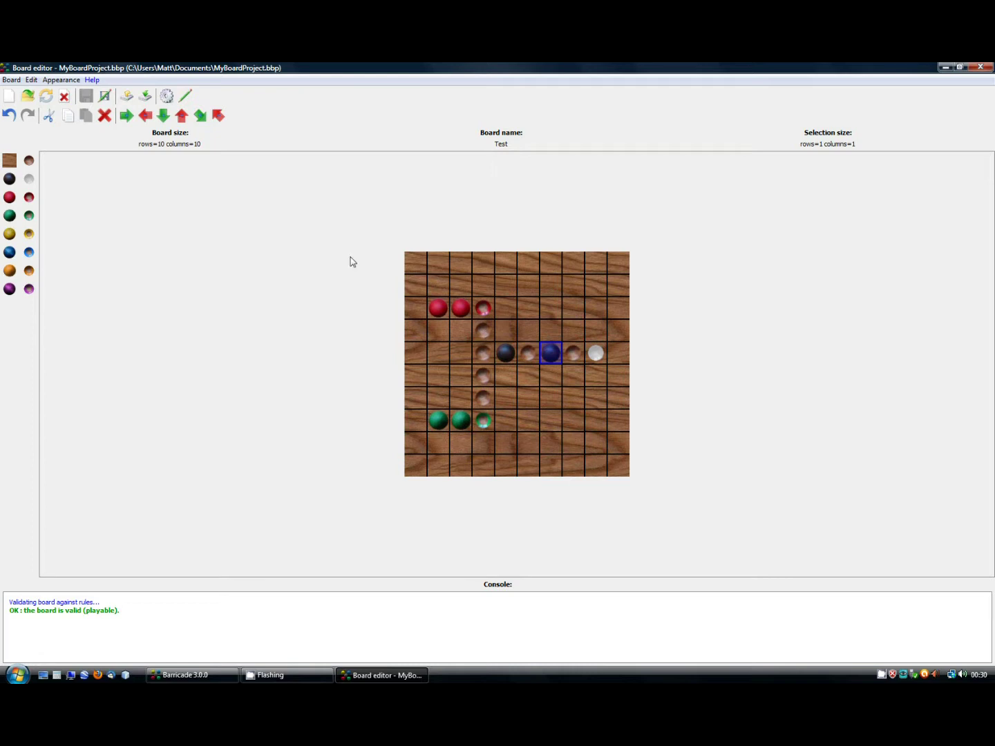
Generate the playable board file in the Documents folder under the name Test, keeping the board naming details
left_click(146, 99)
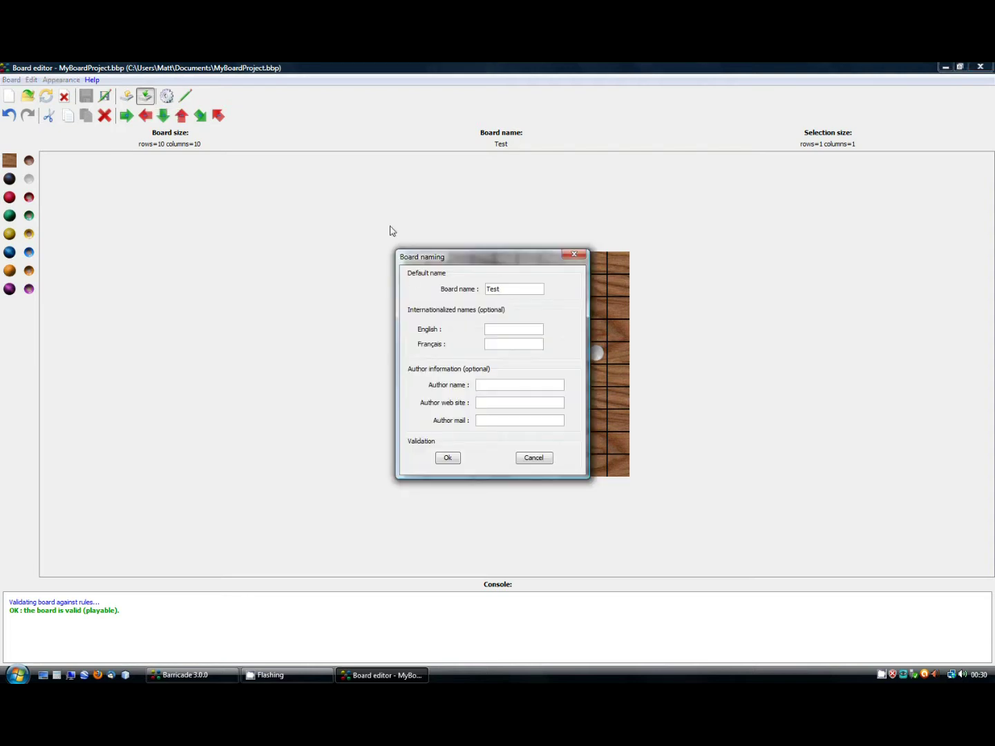
left_click(448, 458)
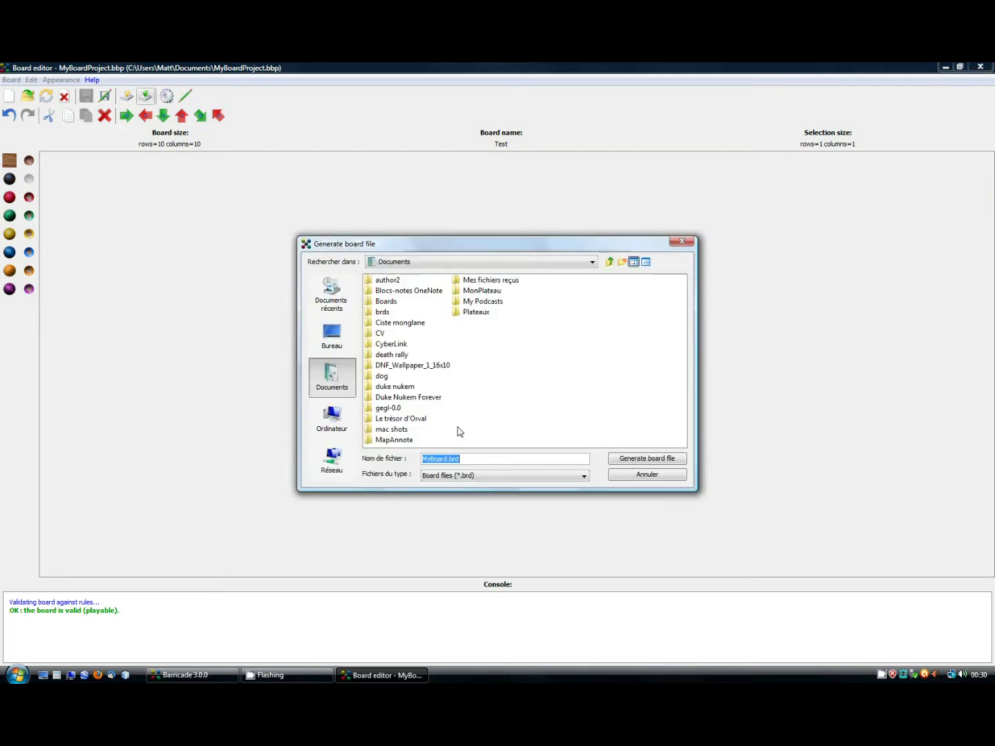
left_click(451, 460)
left_click_drag(447, 459, 416, 461)
type("Test")
key("Return")
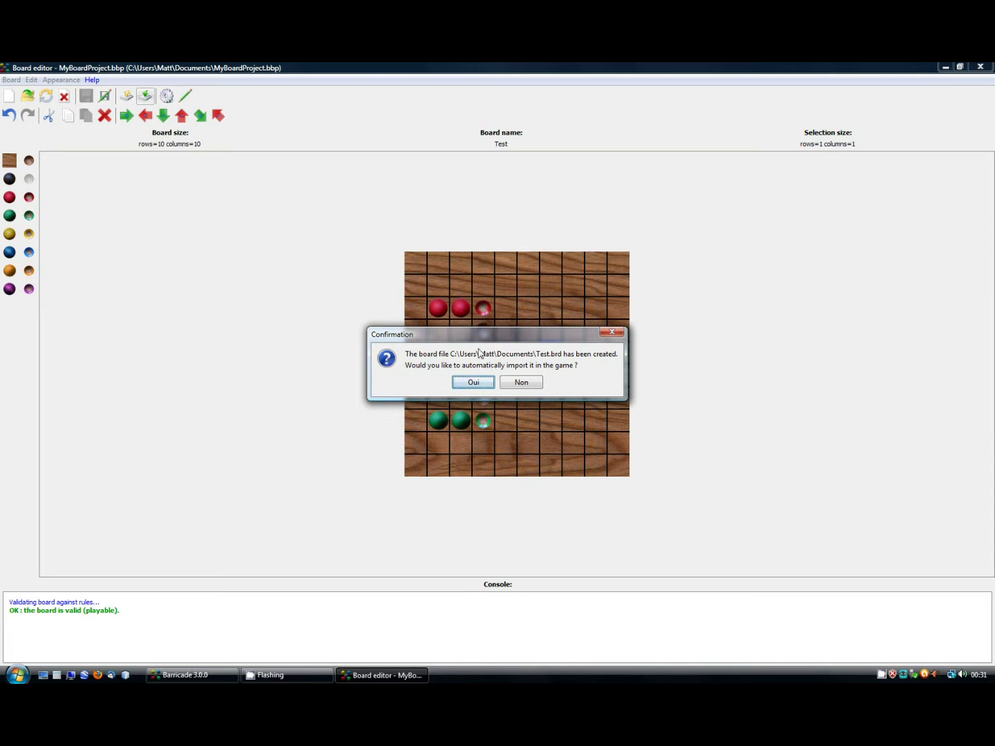
Import the generated board into the Barricade game and select Test as the game board
left_click(477, 385)
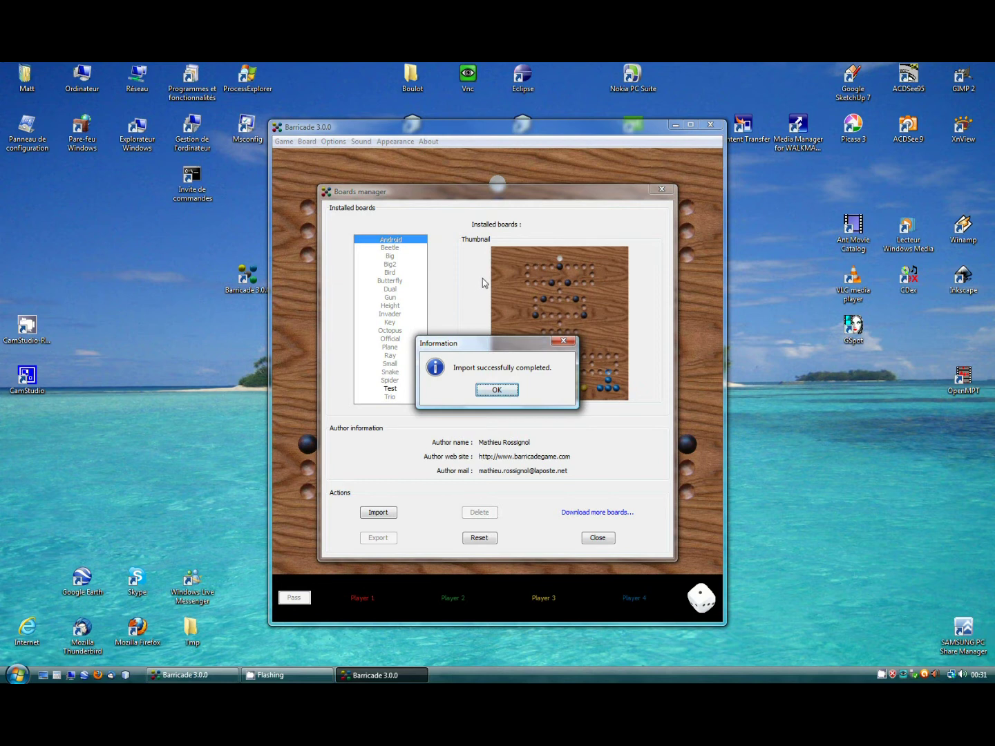
left_click(495, 388)
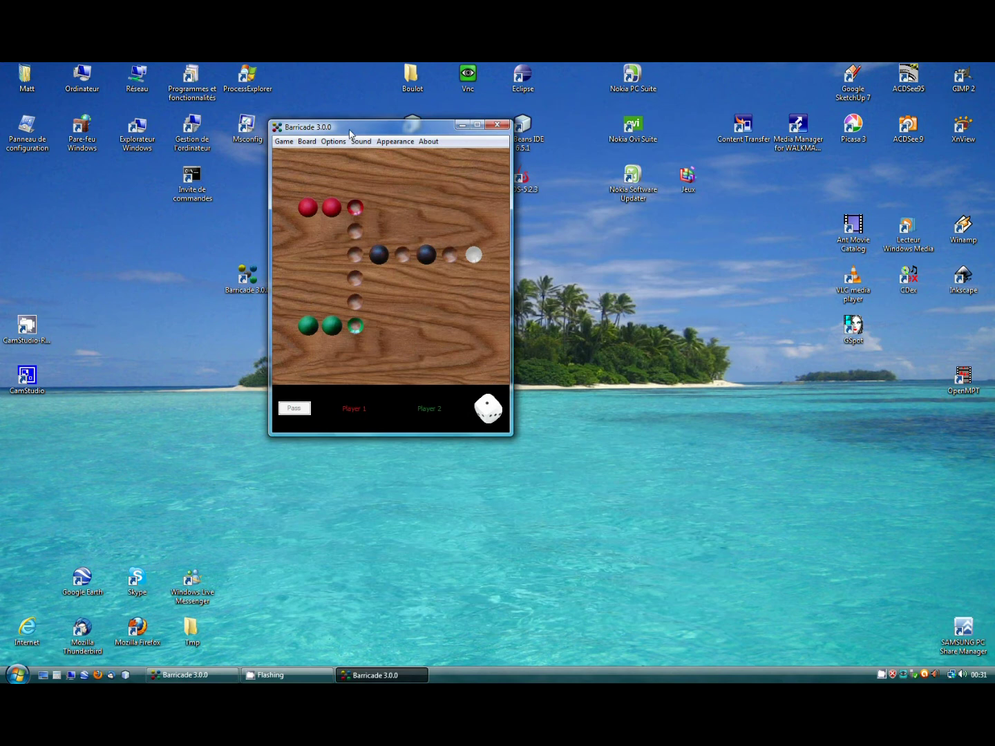
left_click_drag(347, 134, 395, 171)
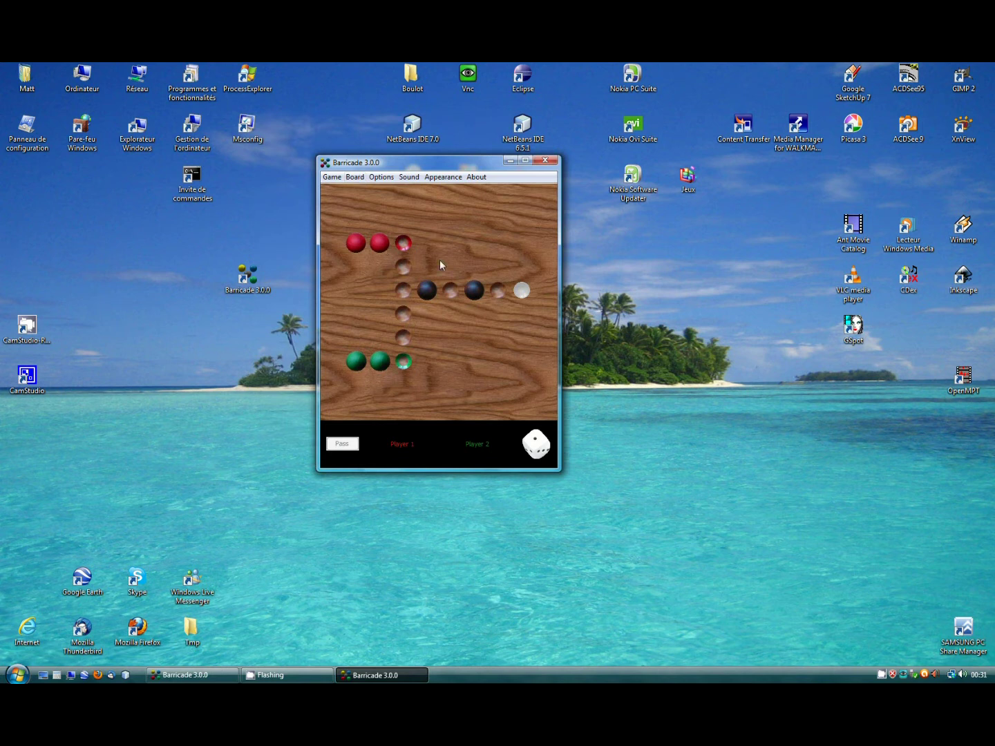
left_click(355, 177)
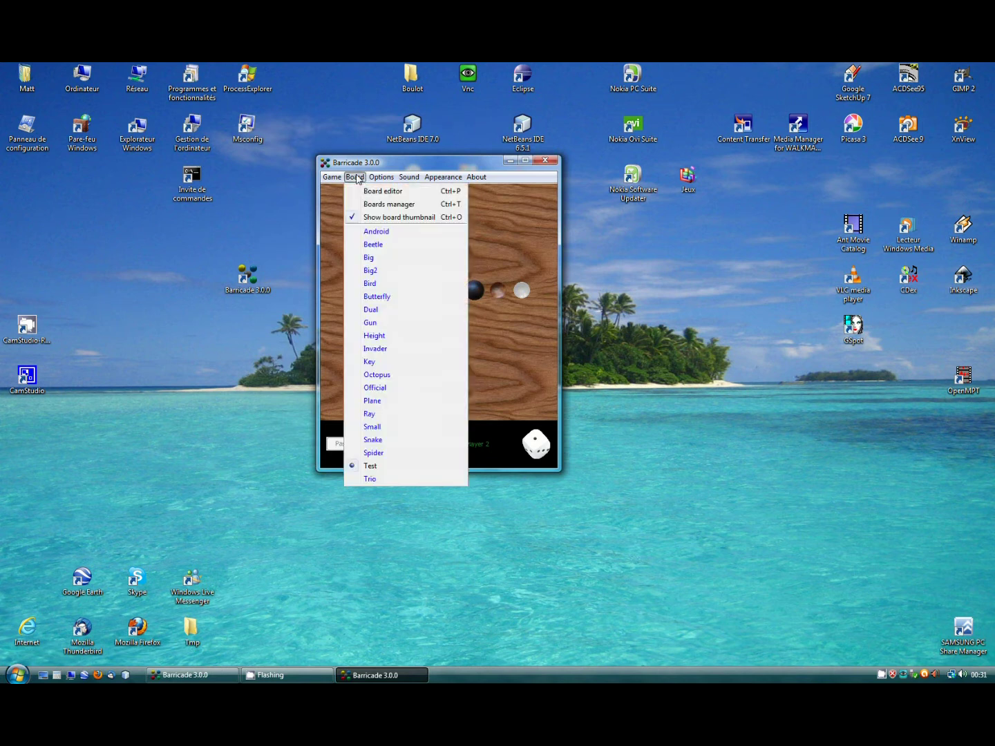
mouse_move(379, 467)
left_click(384, 467)
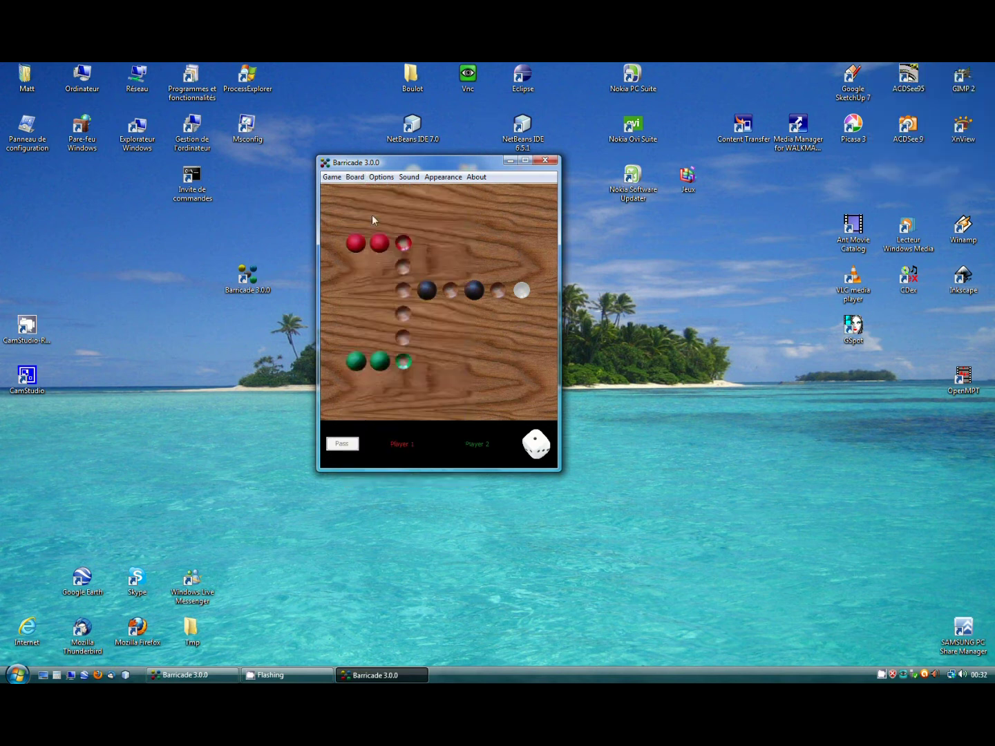
Reopen the board editor from the Barricade game
left_click(361, 178)
mouse_move(333, 177)
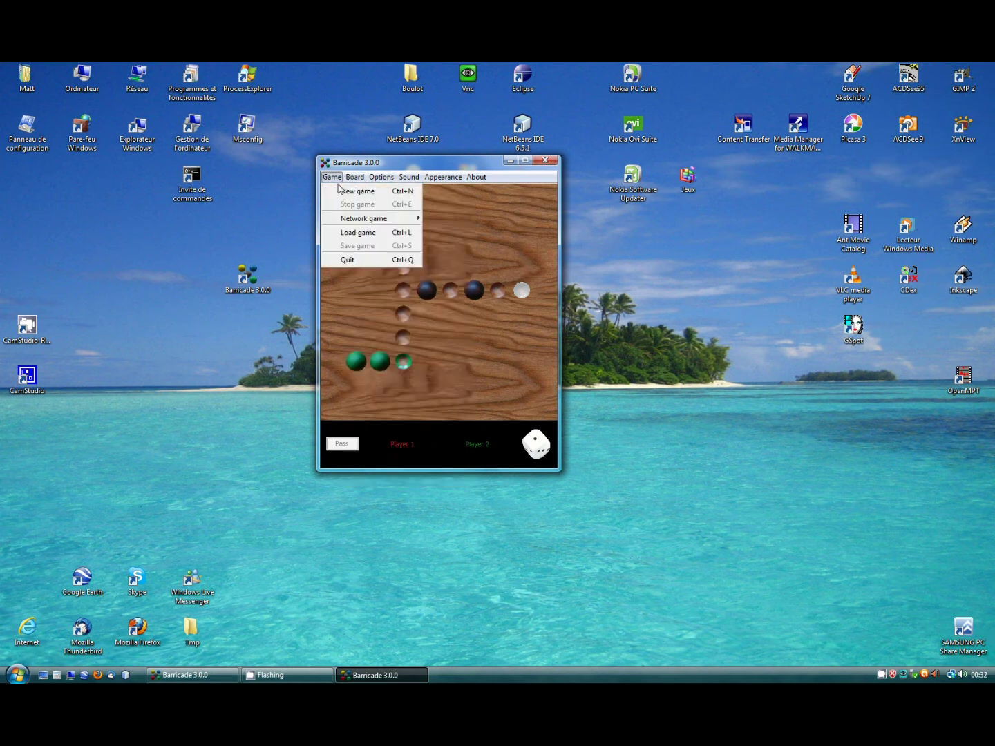
left_click(371, 165)
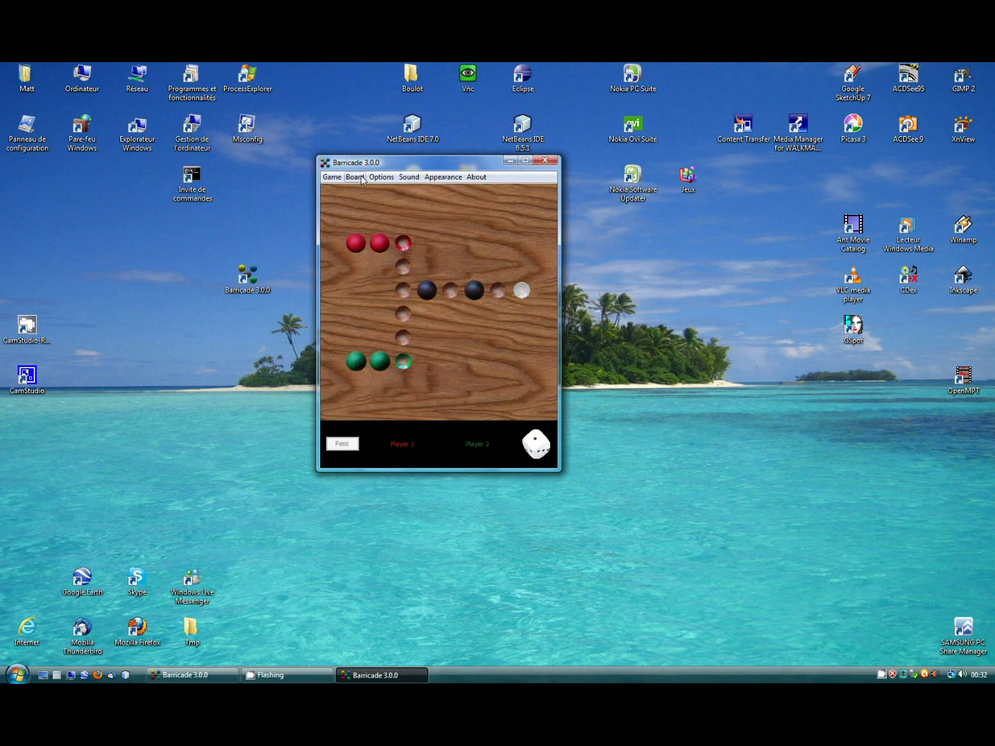
left_click(363, 178)
left_click(360, 195)
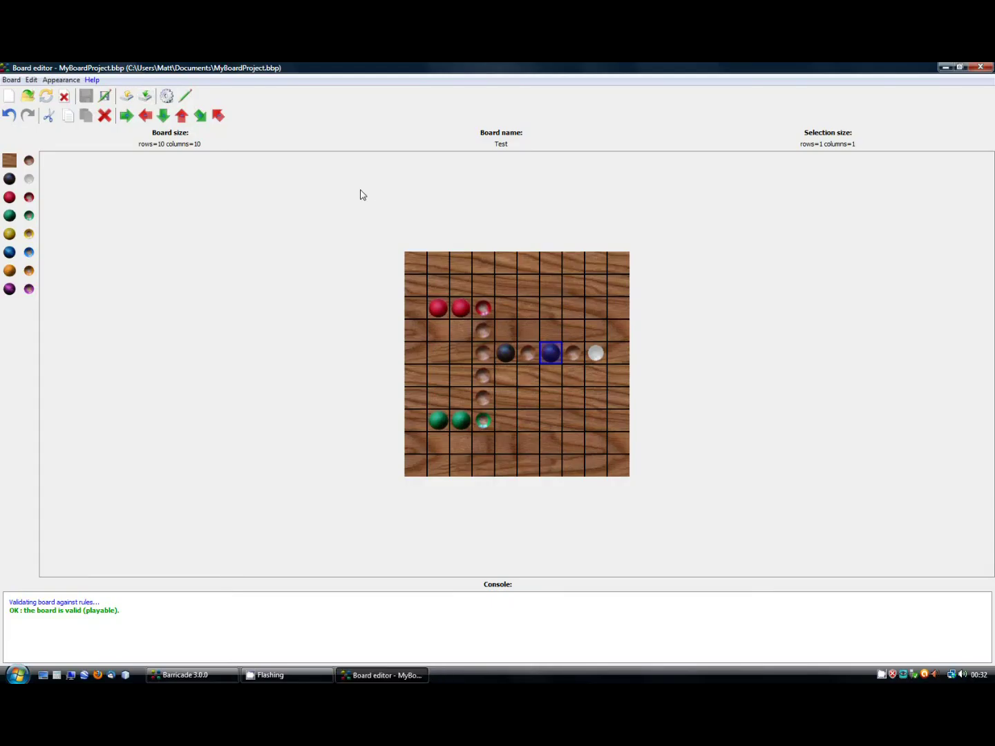